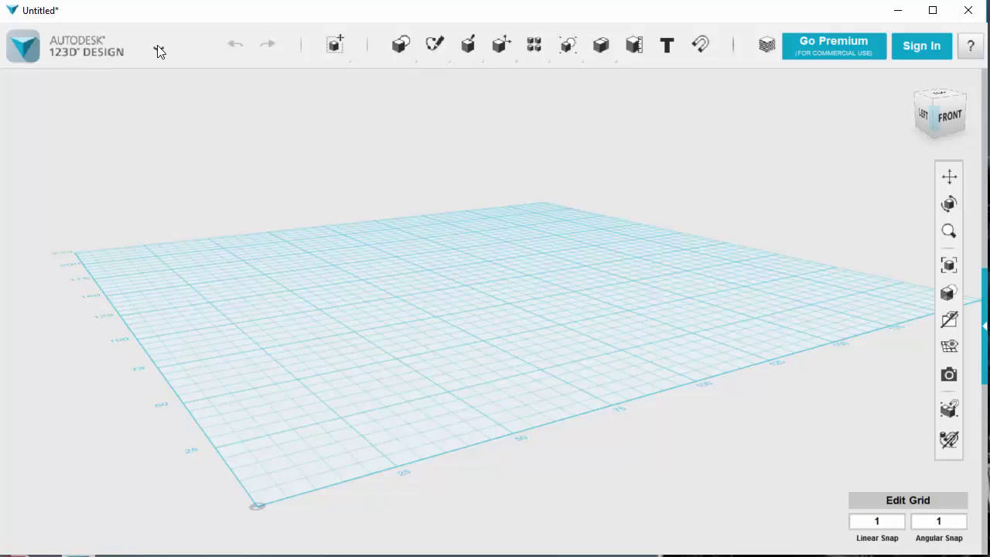
Save a copy of the blank design to My Computer under the file name cube2.
click(159, 49)
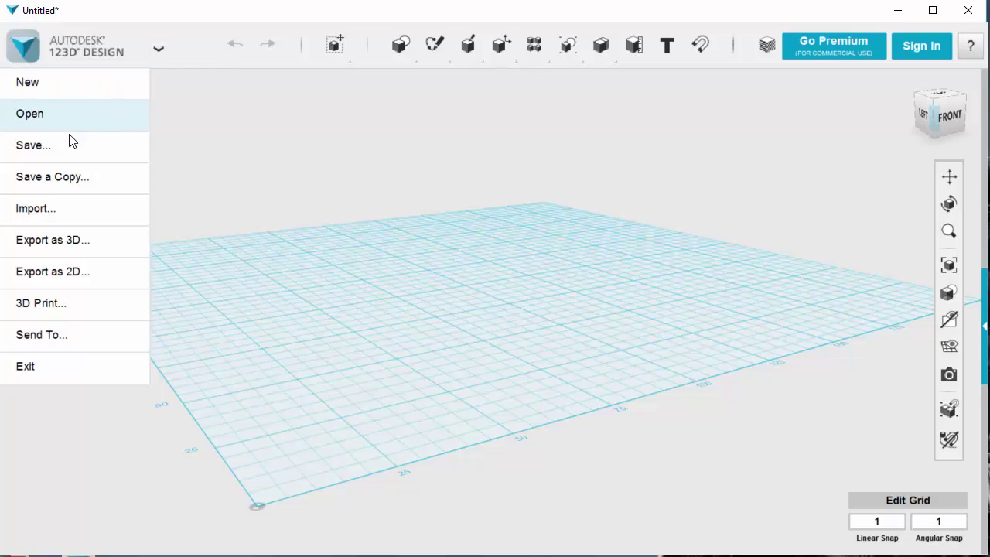
mouse_move(67, 178)
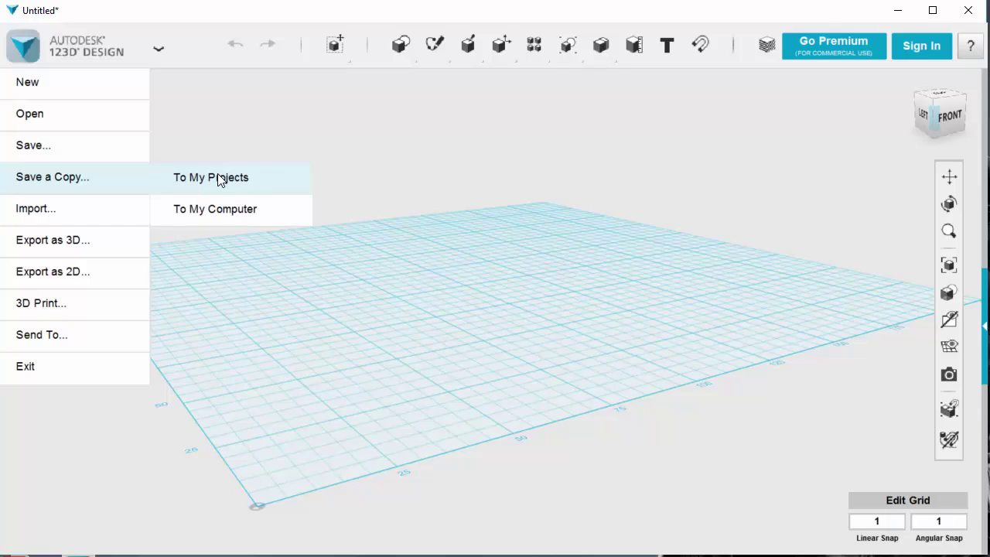
click(234, 211)
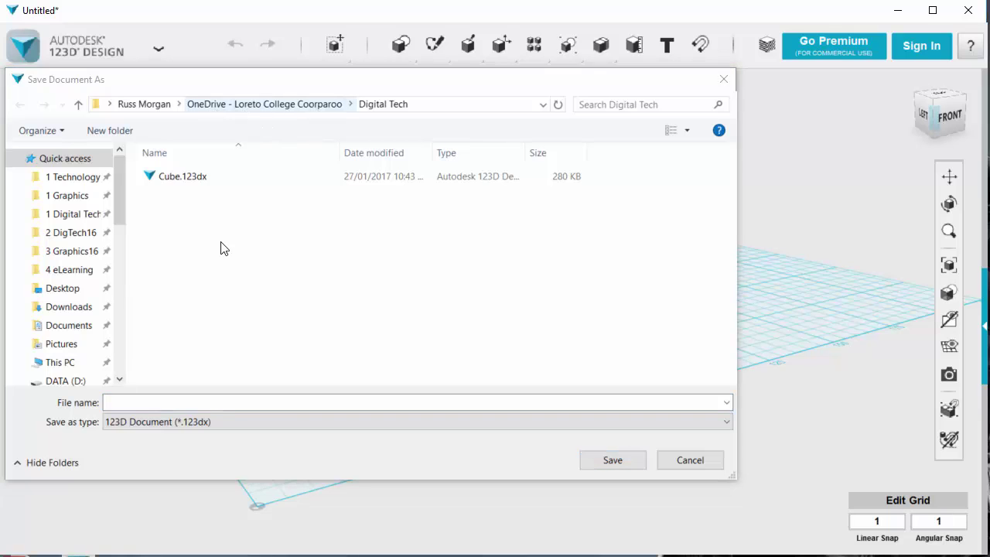
click(154, 403)
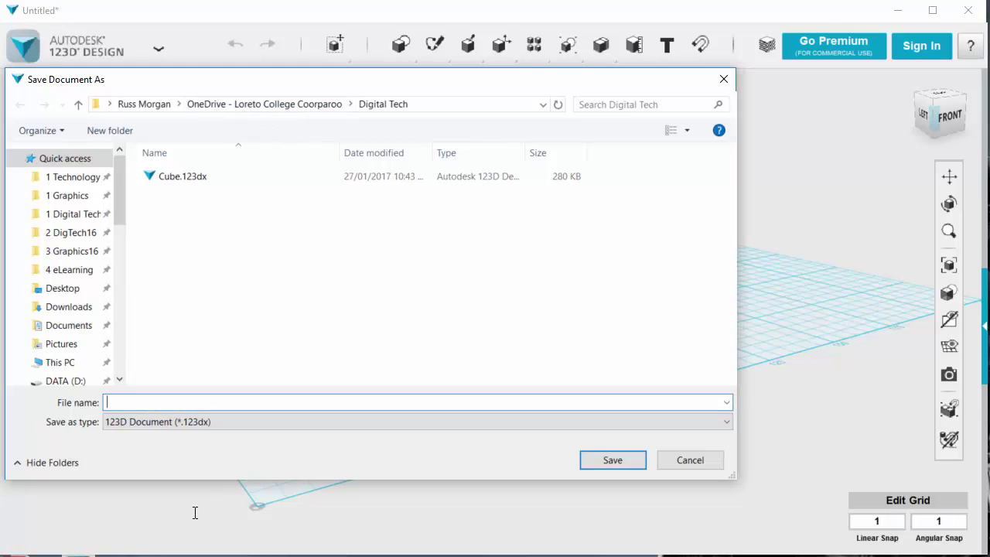
text(cube)
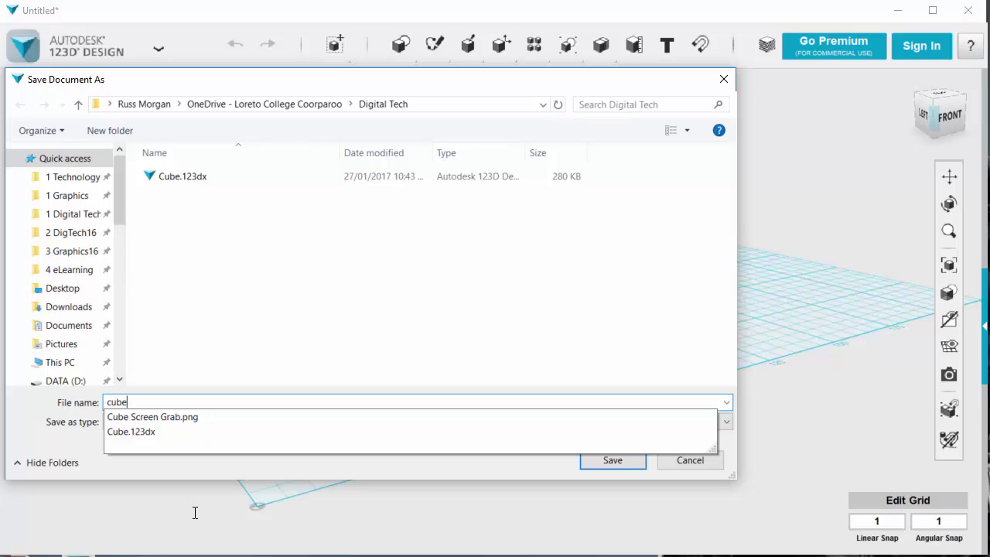
text(2)
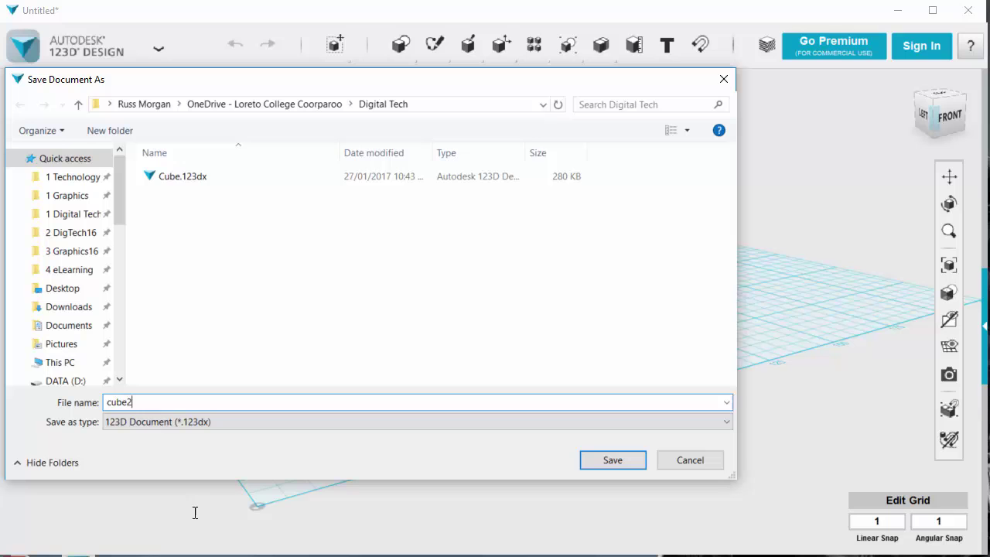
click(612, 460)
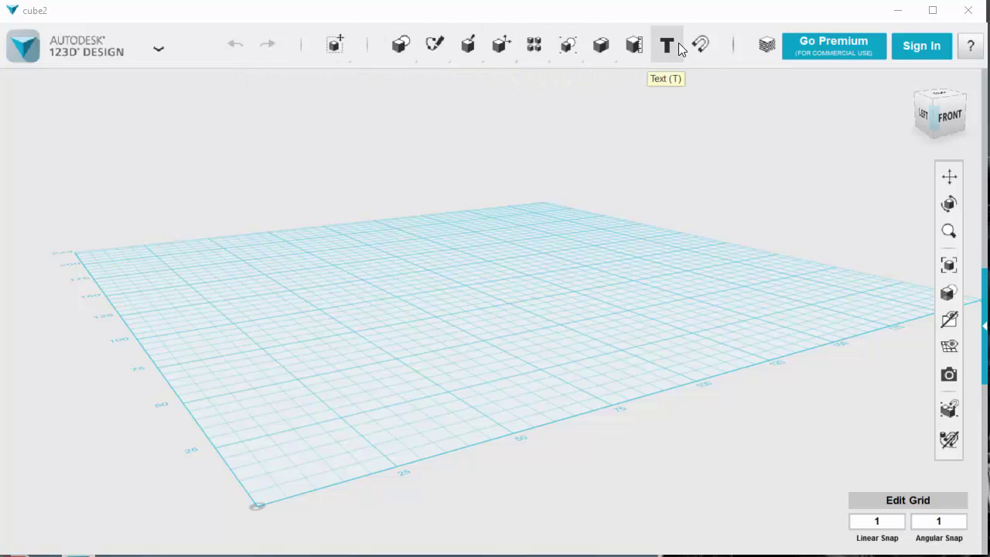
mouse_move(576, 48)
mouse_move(335, 44)
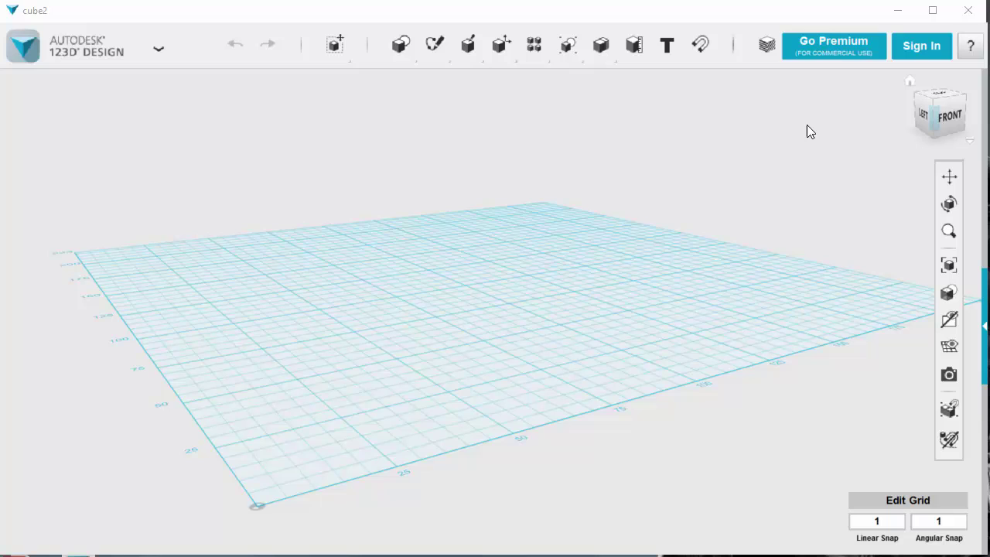
click(971, 46)
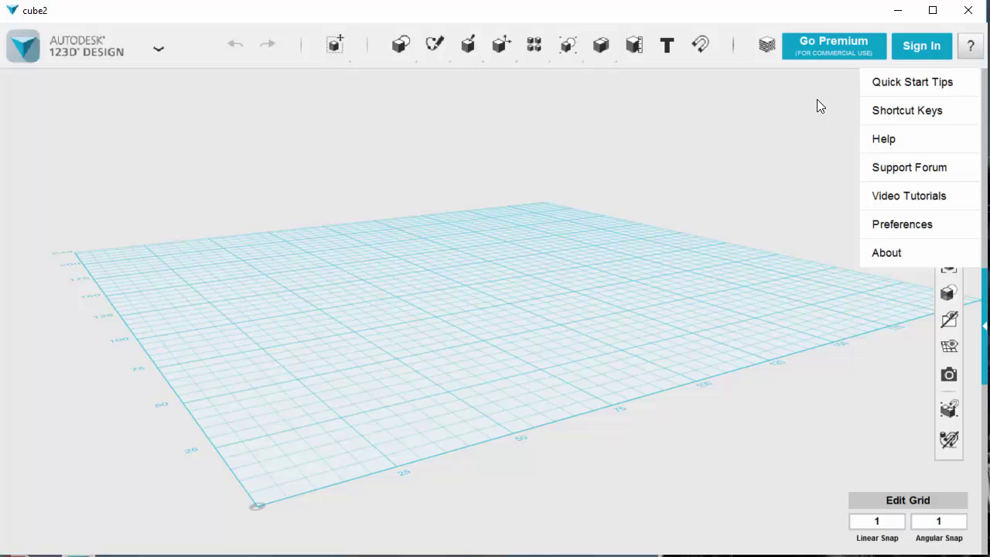
click(792, 124)
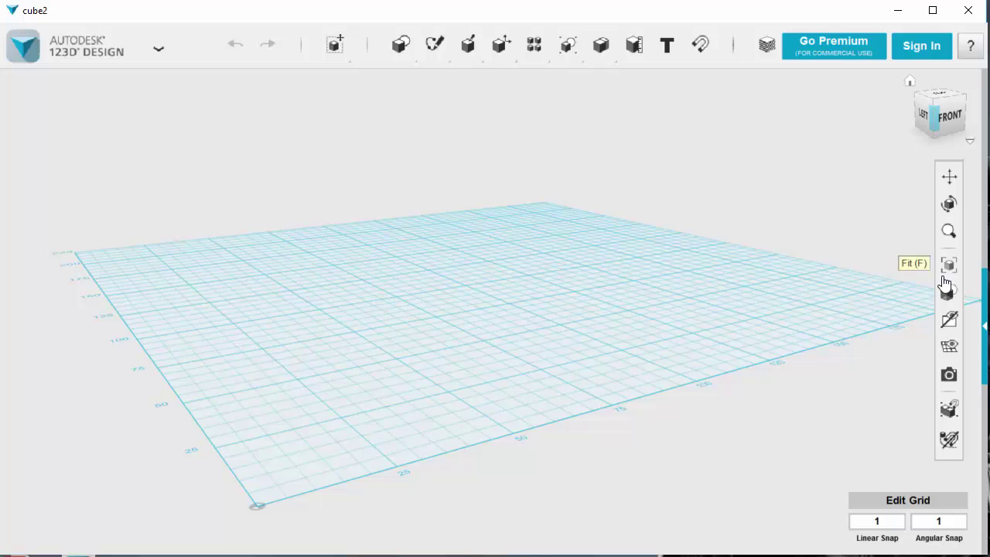
mouse_move(949, 292)
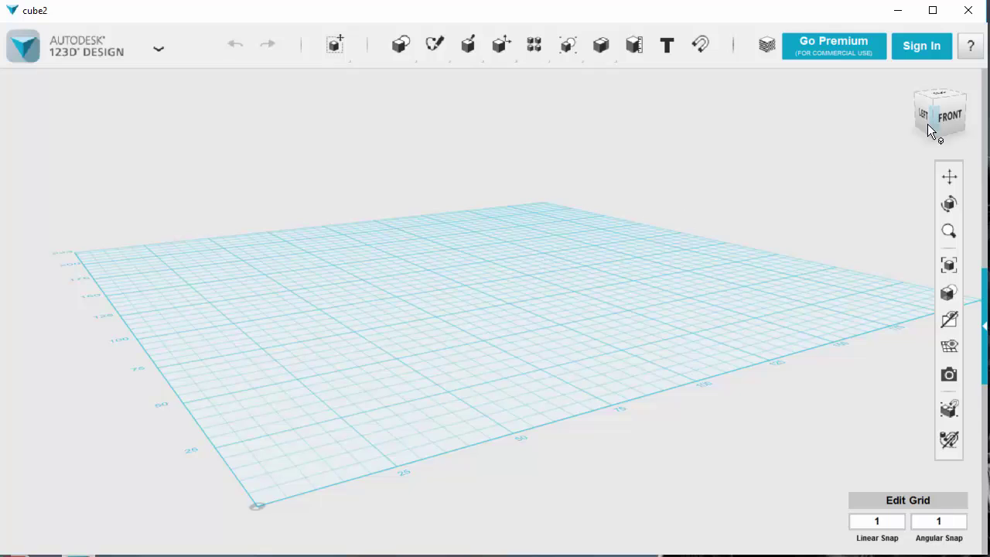
click(950, 117)
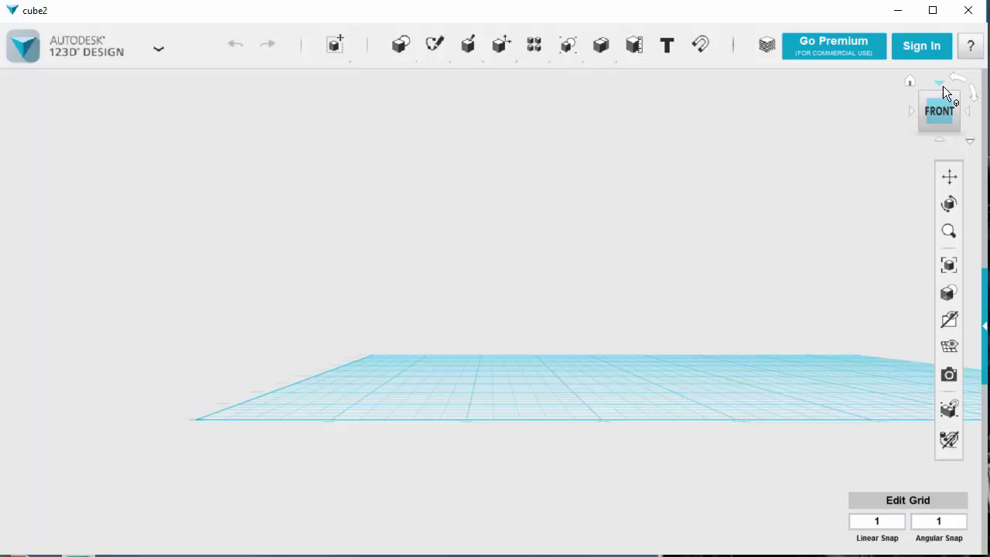
click(943, 86)
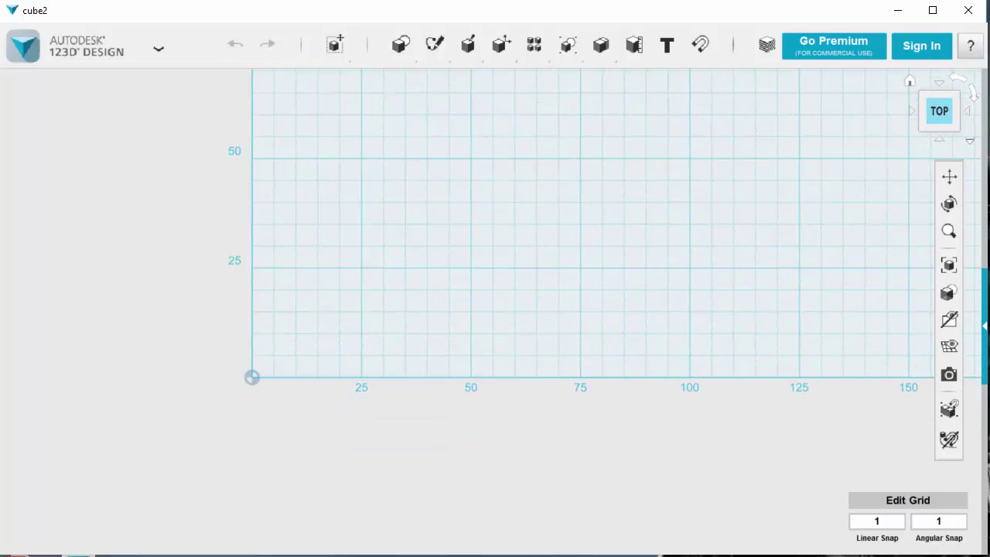
click(939, 116)
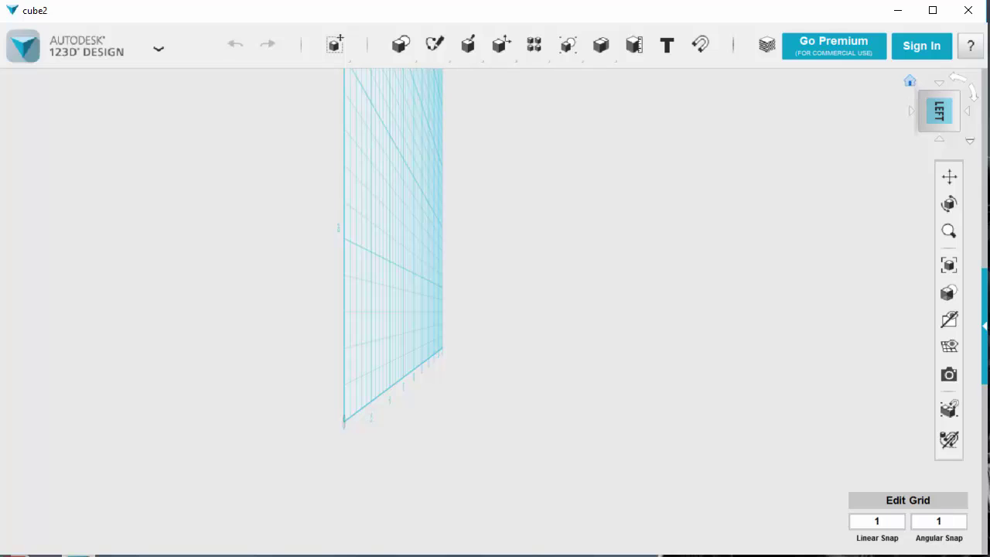
click(911, 80)
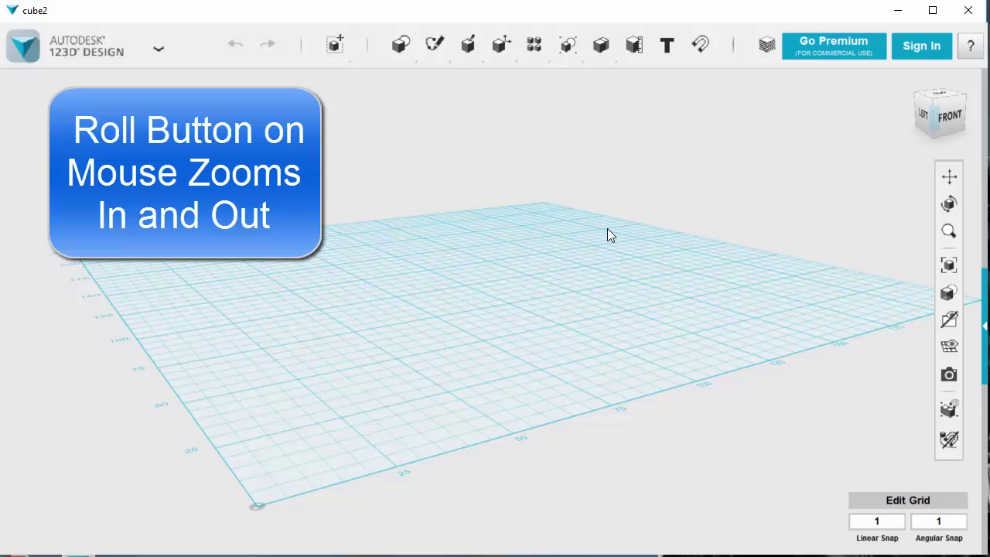
scroll(608, 235, down, 6)
scroll(607, 235, up, 8)
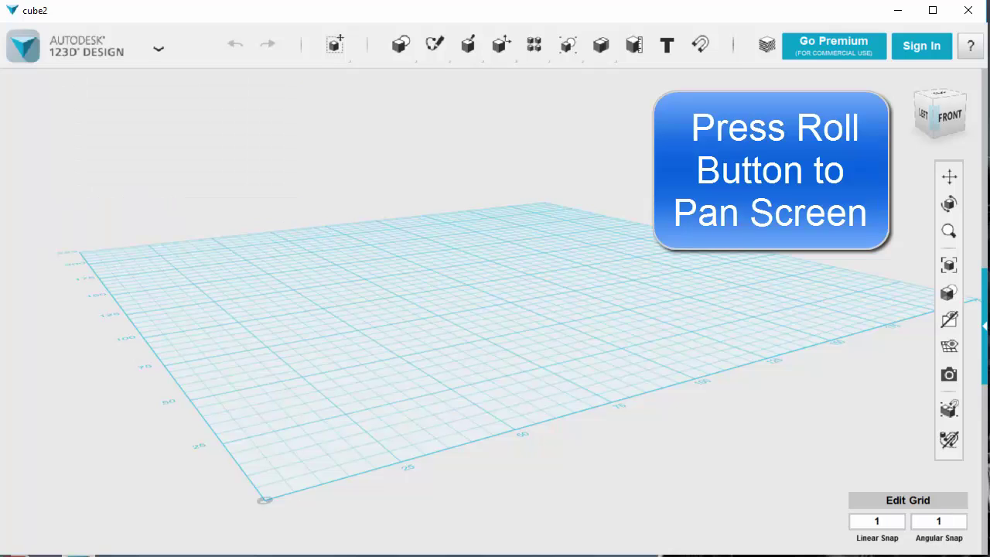
middle_drag(647, 204, 705, 195)
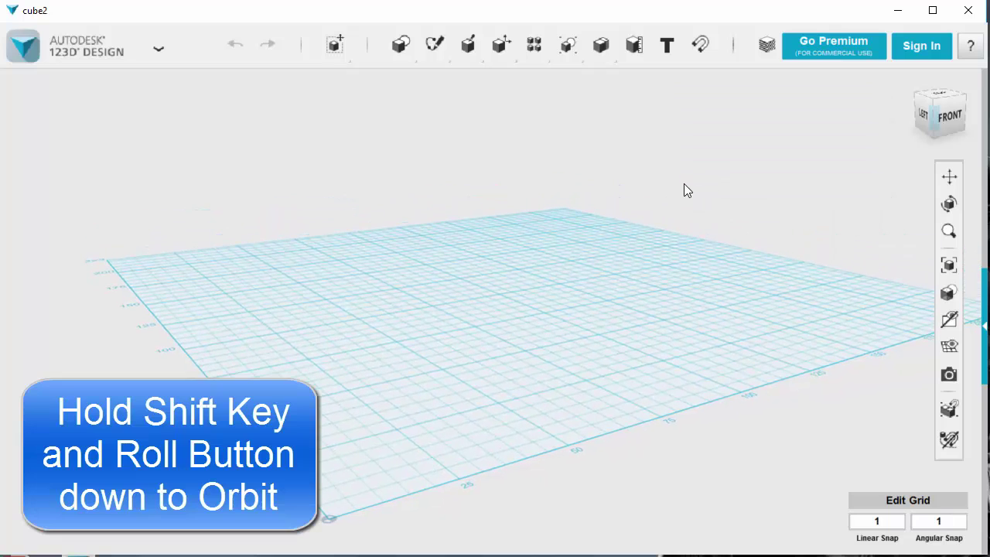
shift+middle_drag(886, 244, 696, 182)
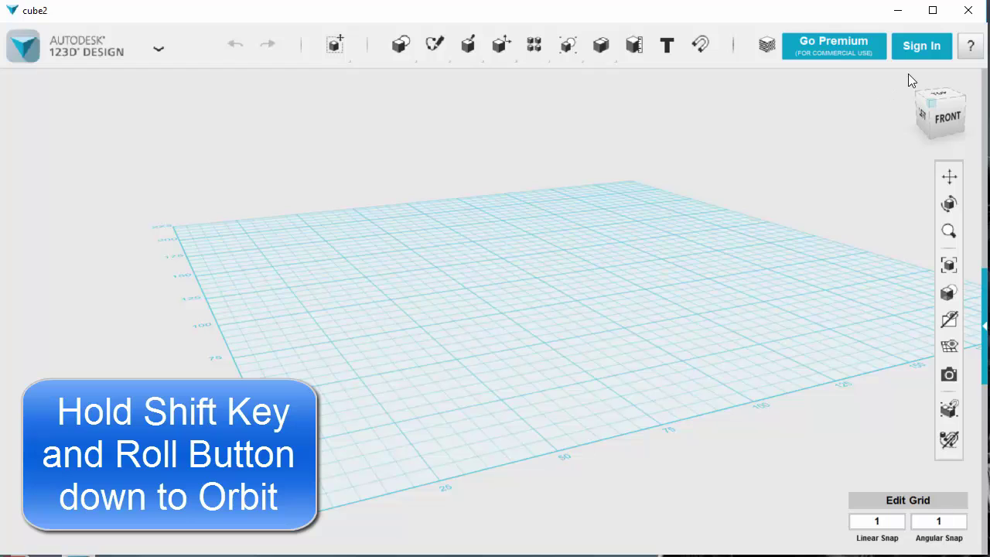
shift+middle_drag(666, 155, 731, 210)
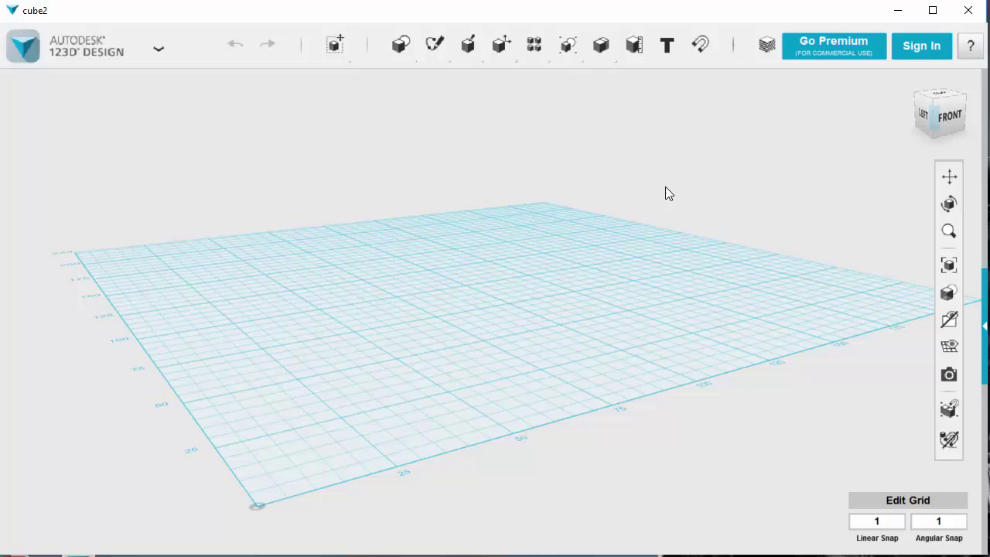
Switch to the top view and zoom and pan until the full 223 mm grid fits on screen.
click(941, 95)
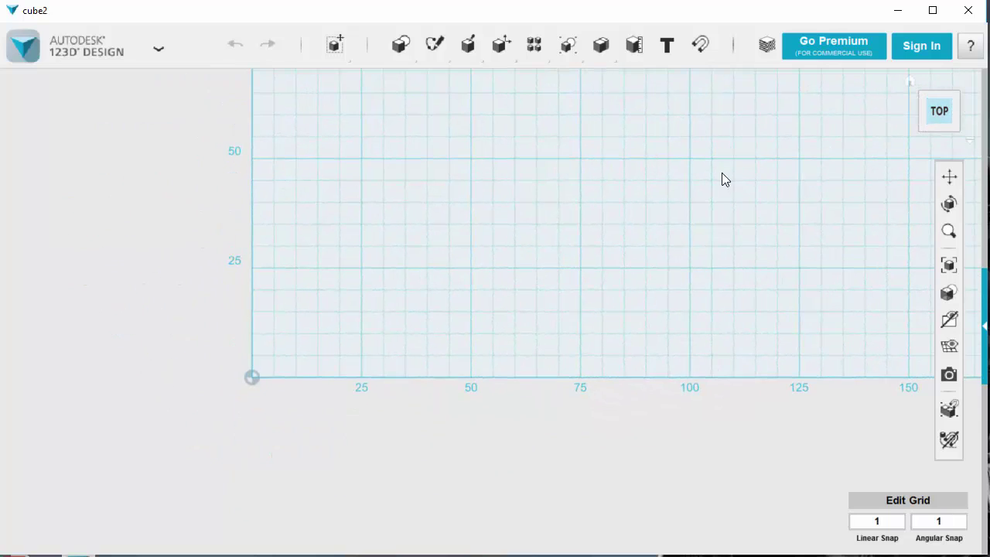
scroll(742, 144, up, 2)
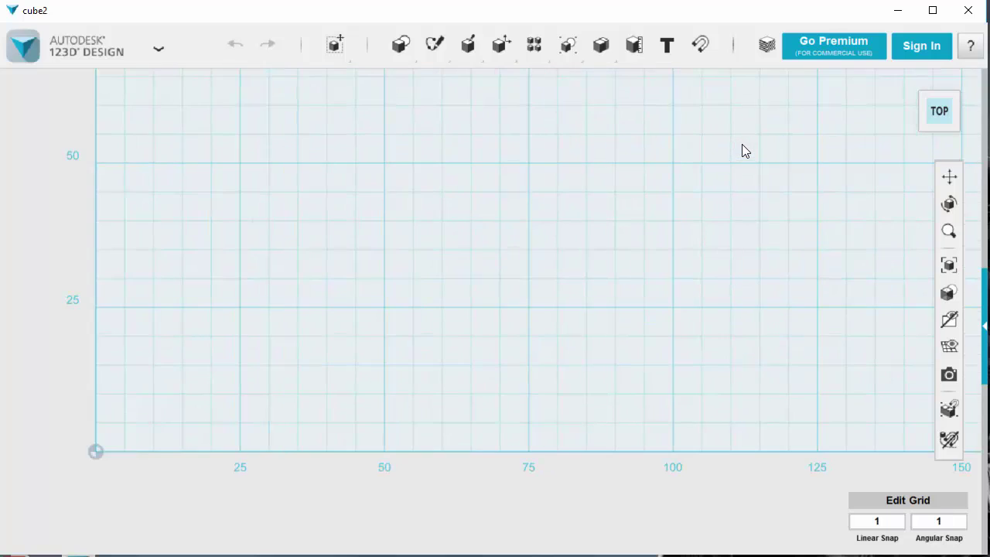
scroll(742, 144, down, 4)
middle_drag(772, 116, 678, 178)
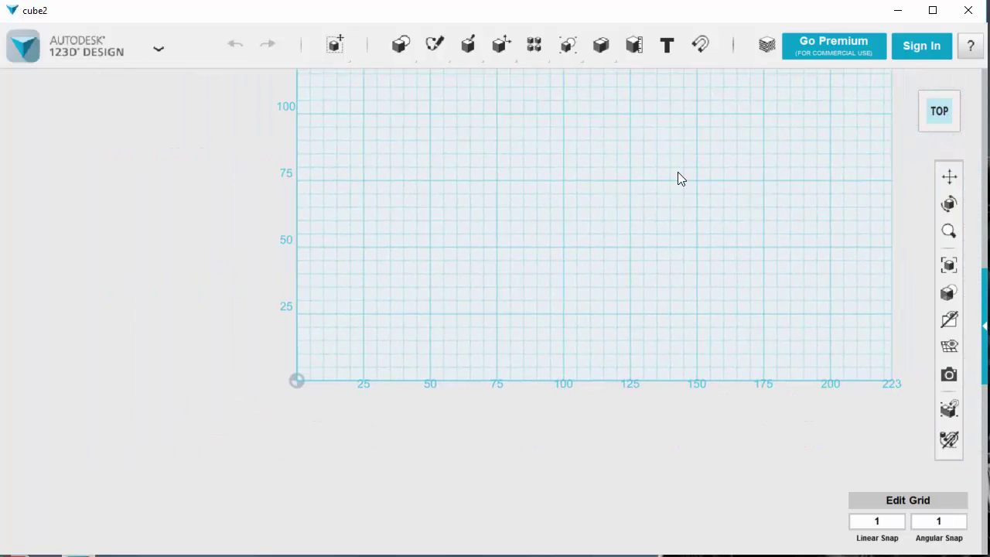
scroll(613, 200, down, 1)
middle_drag(613, 199, 563, 321)
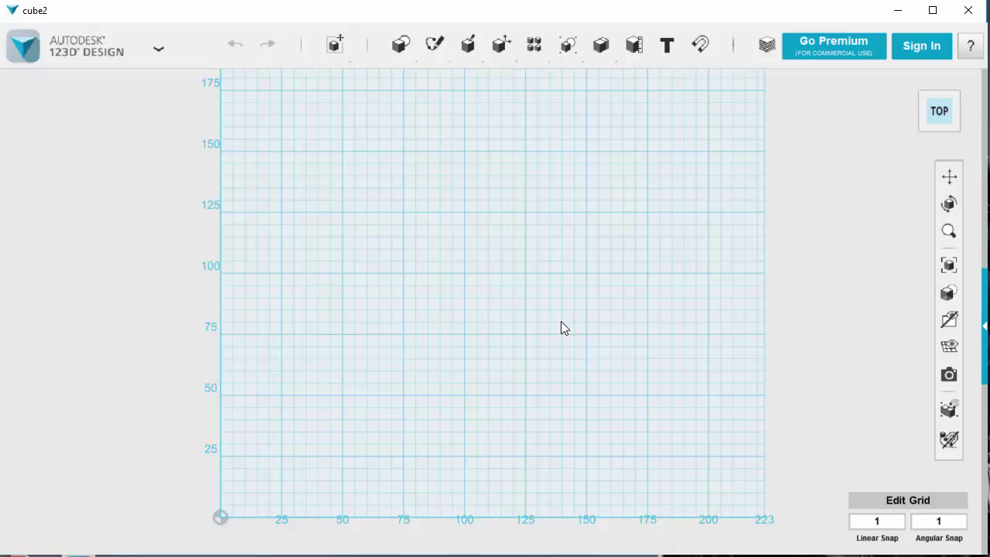
scroll(562, 282, down, 1)
middle_drag(571, 215, 575, 263)
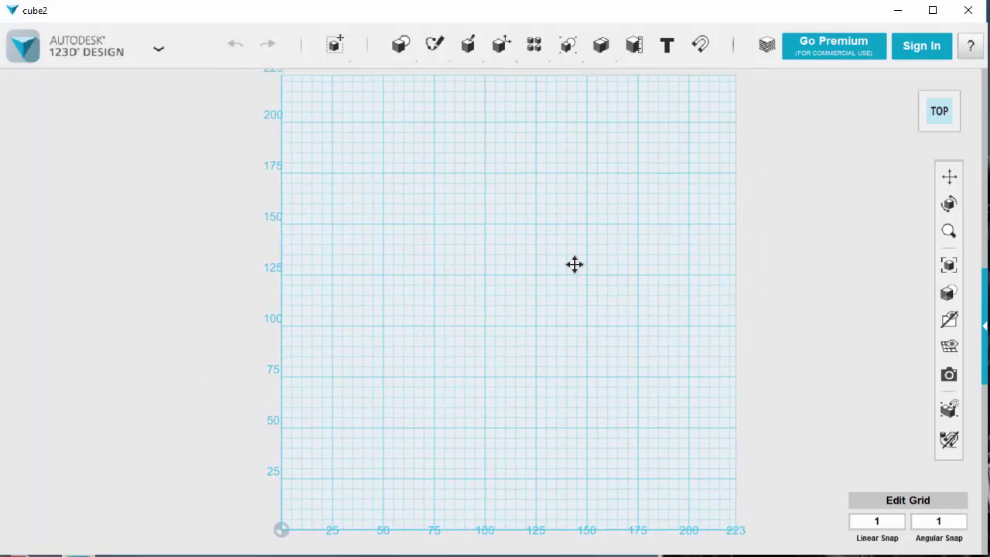
scroll(575, 267, down, 1)
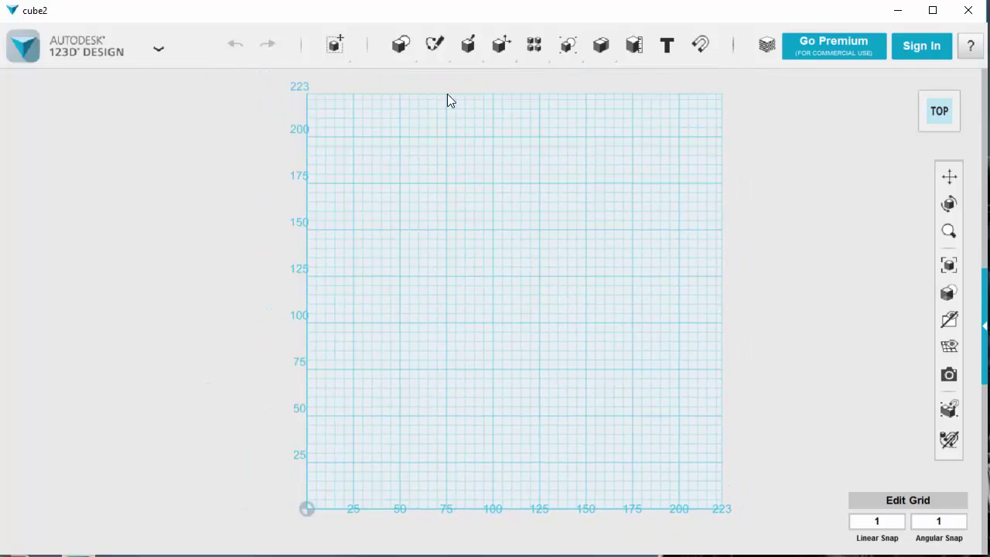
mouse_move(433, 51)
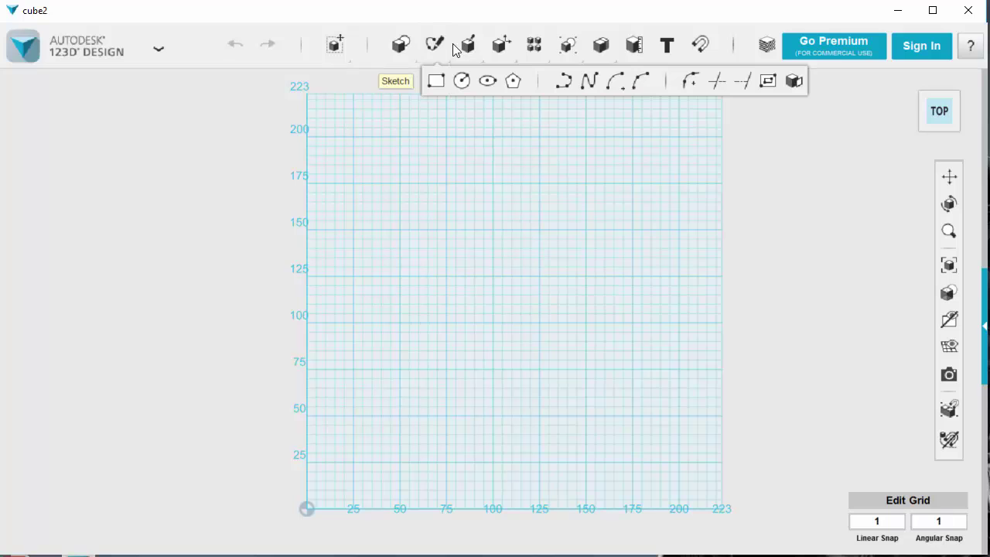
Sketch a rectangle on the grid with 50 mm width and 50 mm height.
mouse_move(397, 45)
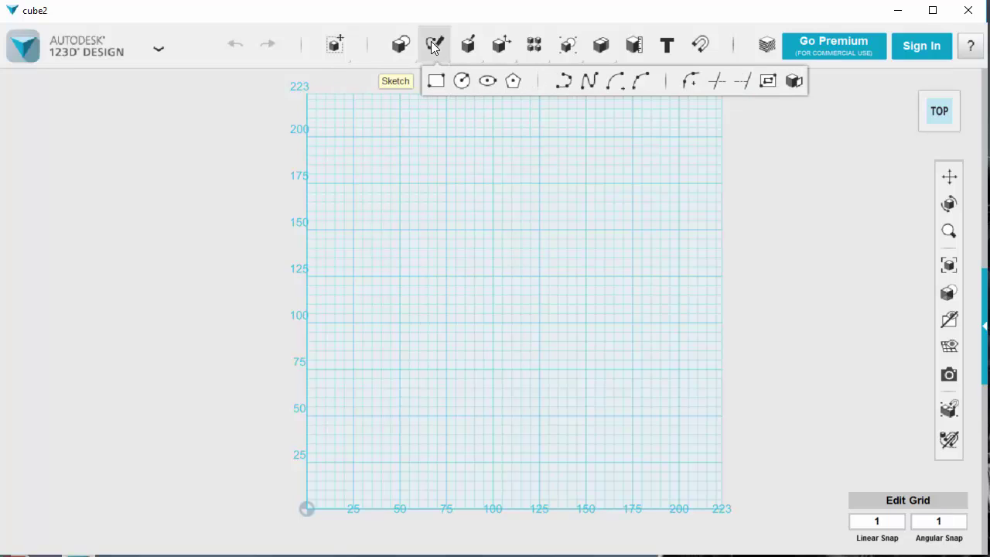
click(437, 81)
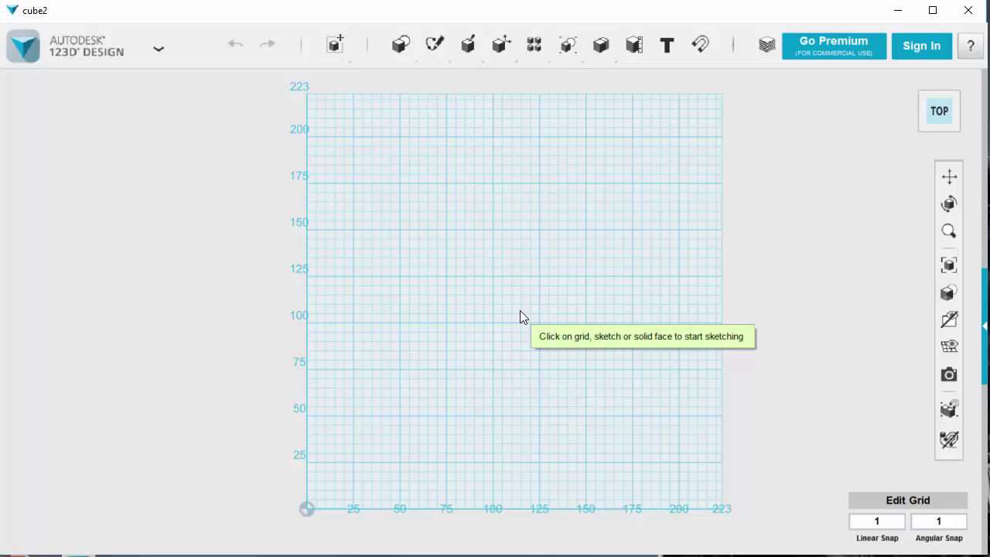
click(501, 273)
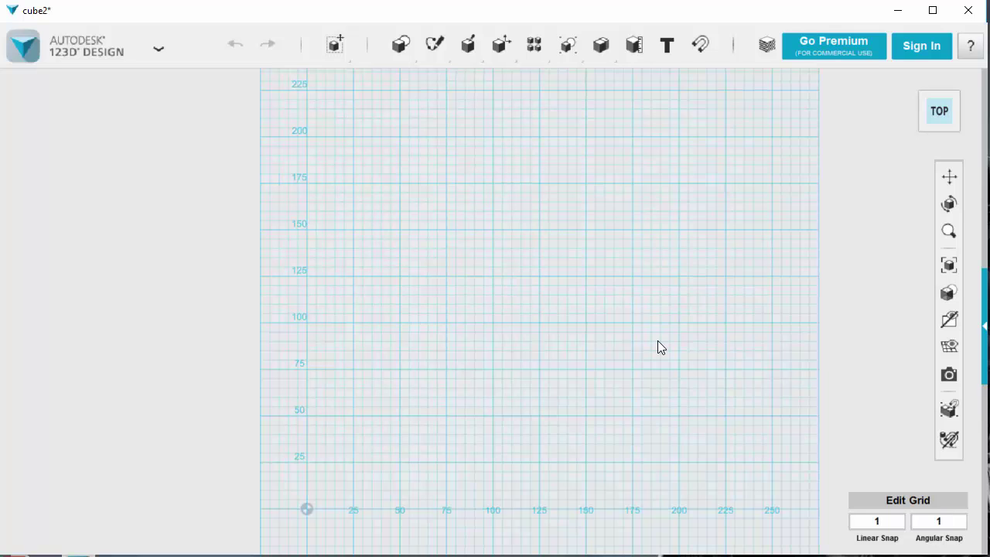
click(493, 277)
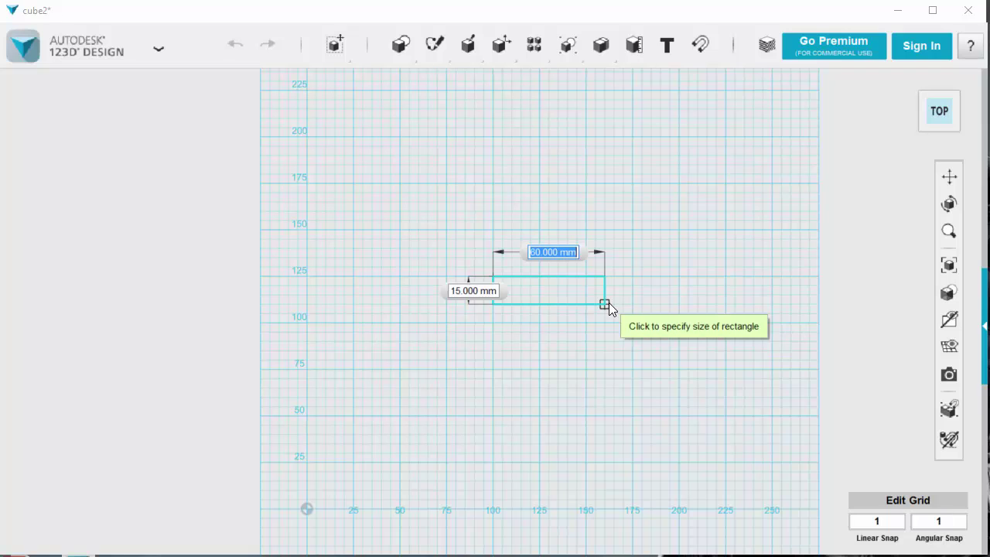
text(50)
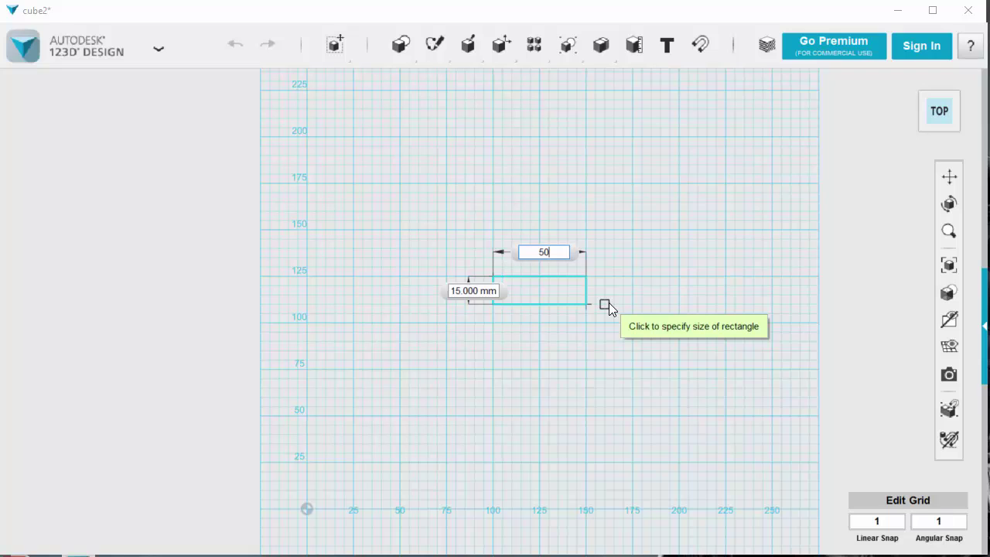
key(Tab)
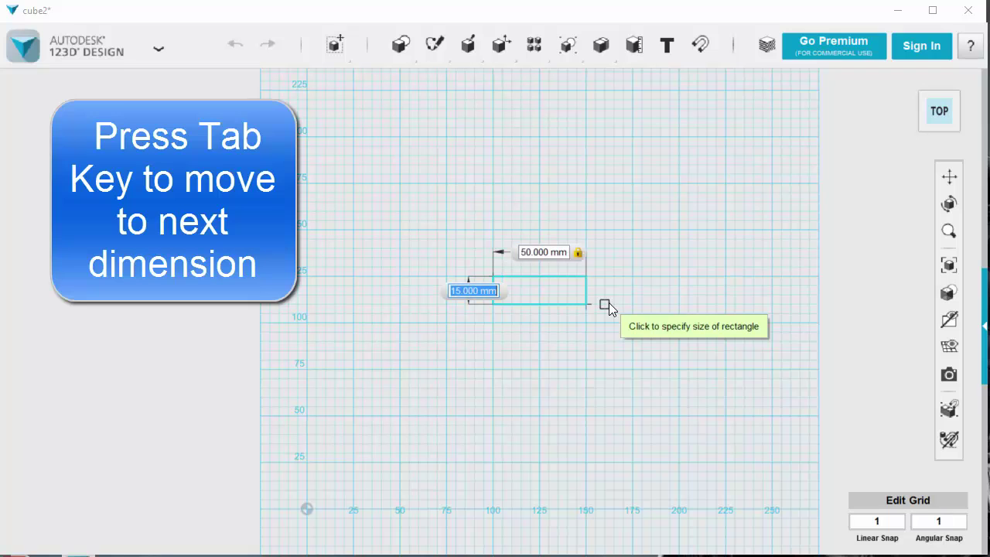
text(50)
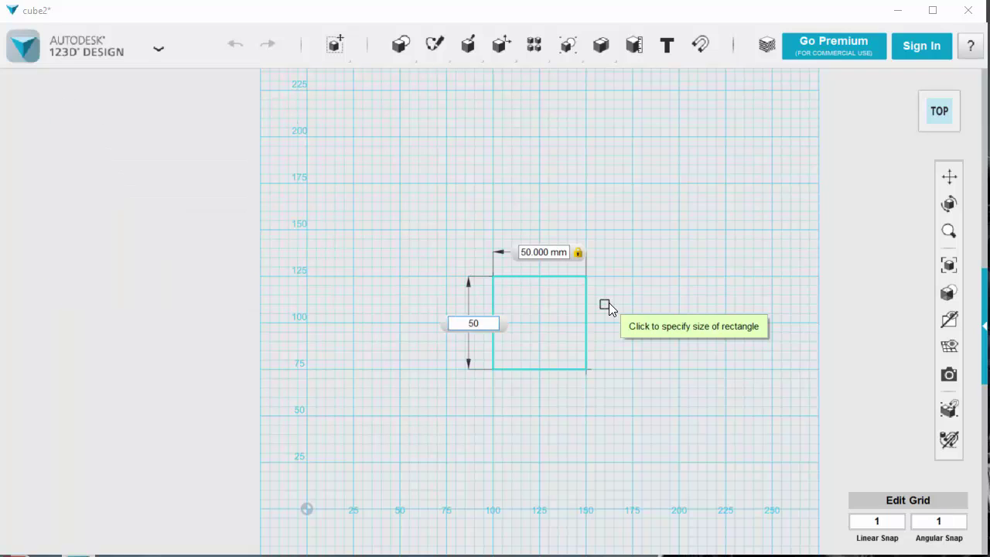
key(Tab)
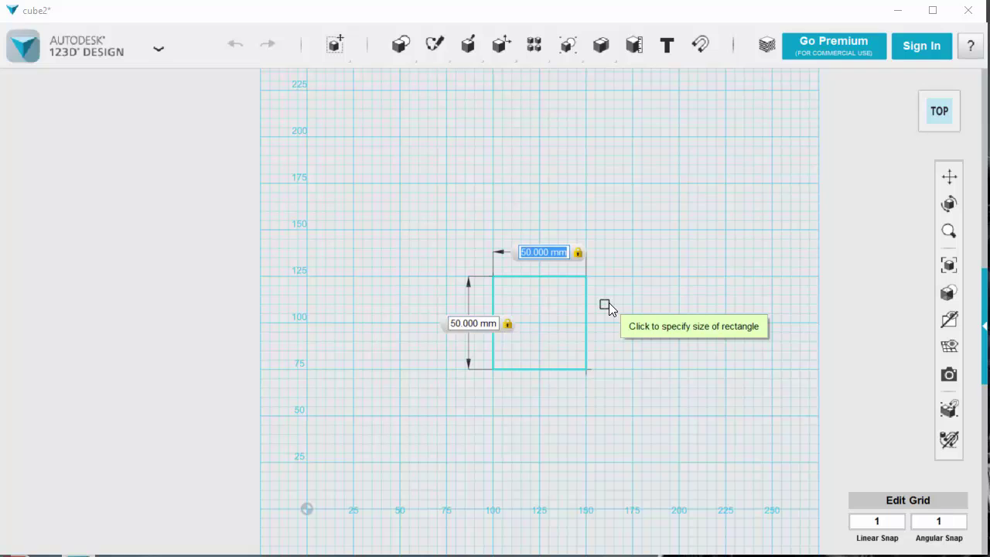
key(Return)
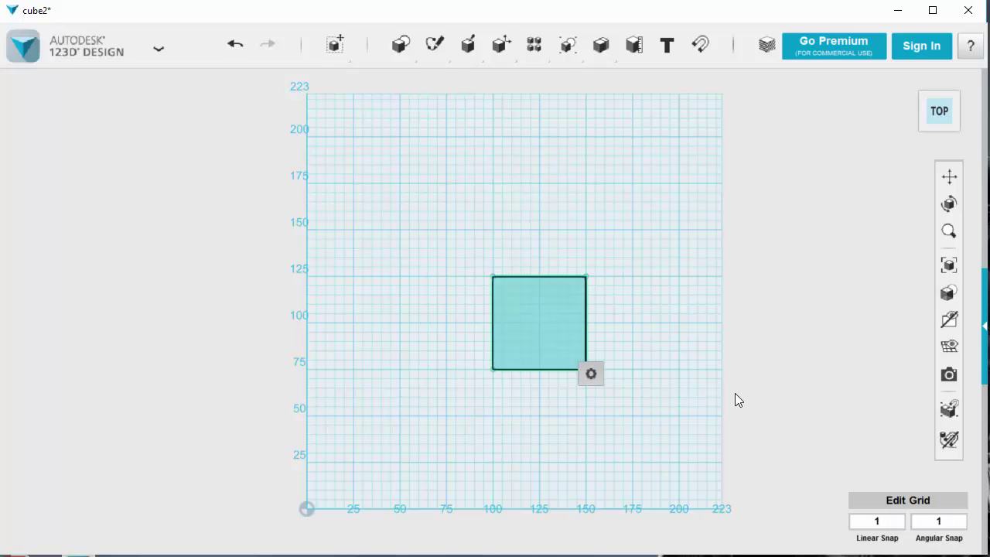
Move the square sketch upward, then offset it -10 mm along X.
mouse_move(592, 372)
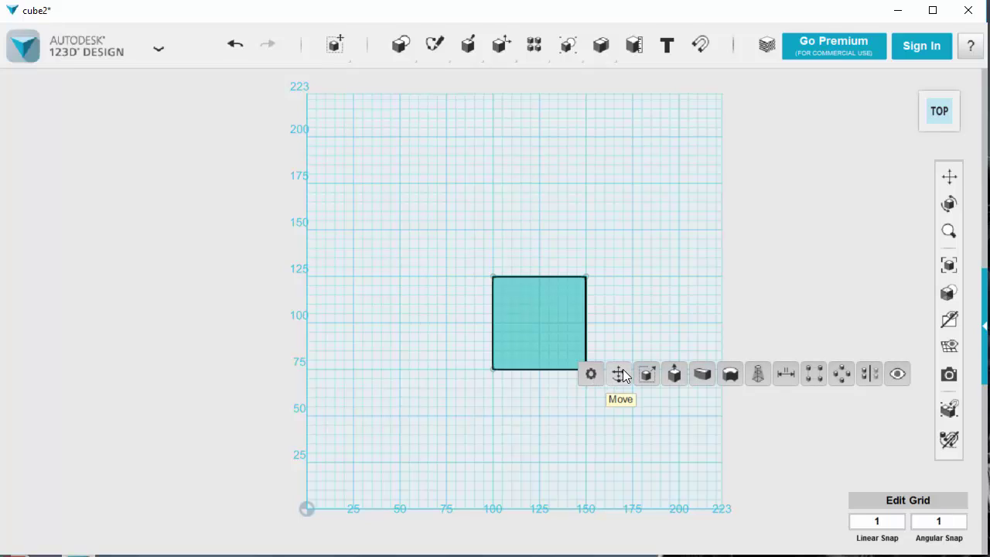
click(619, 375)
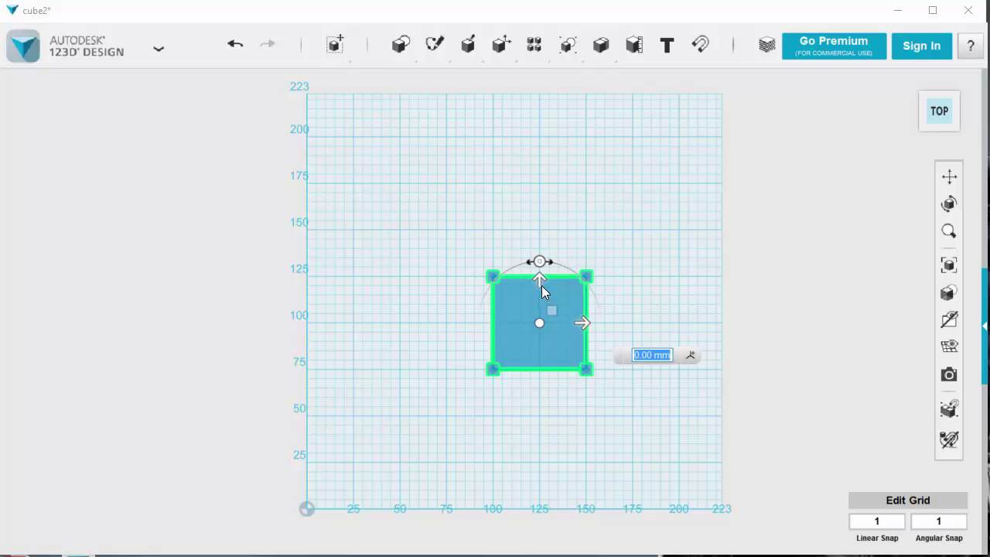
mouse_move(539, 281)
mouse_down()
mouse_move(539, 224)
mouse_move(540, 244)
mouse_up()
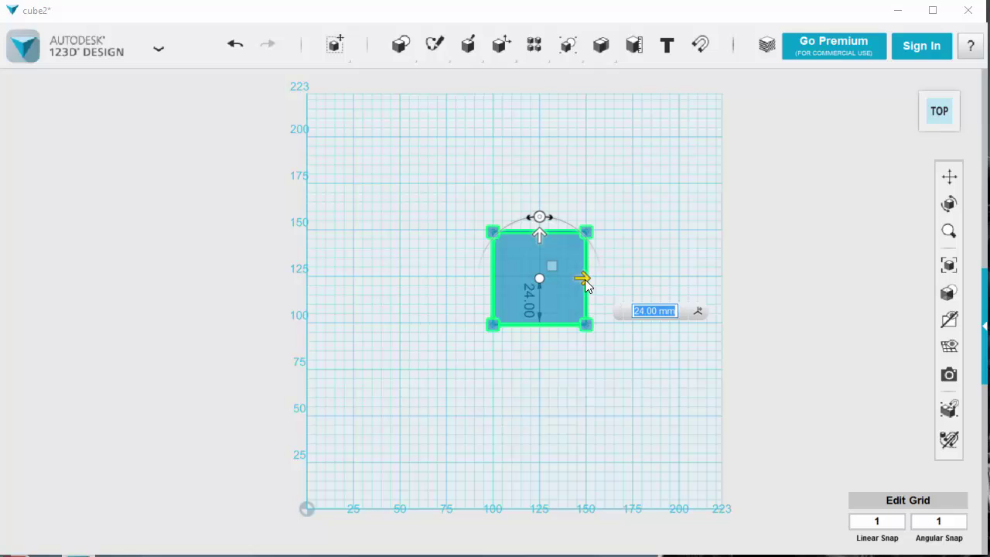
drag(582, 283, 571, 279)
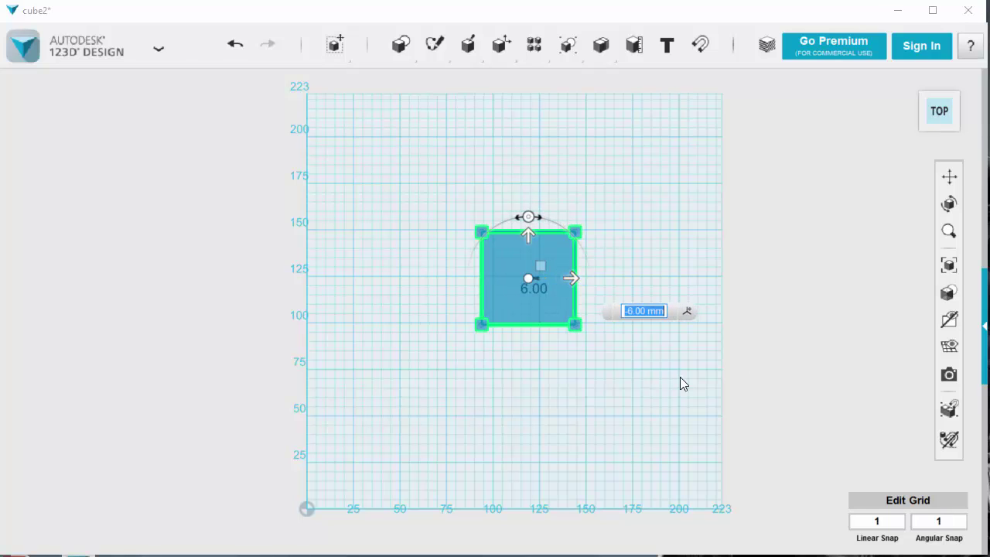
text(-10)
key(Return)
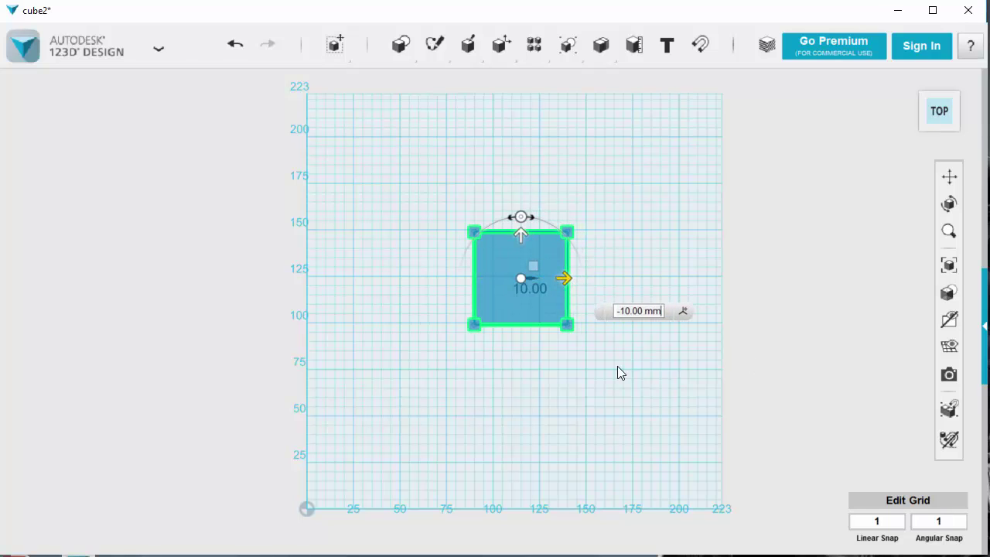
click(834, 459)
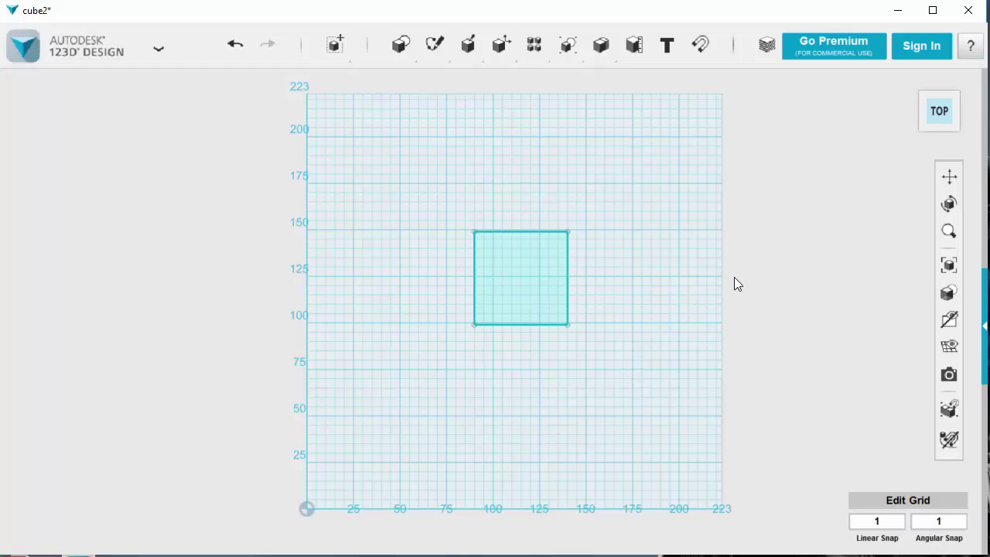
Return to the Home view and extrude the square sketch upward 20 mm.
click(910, 80)
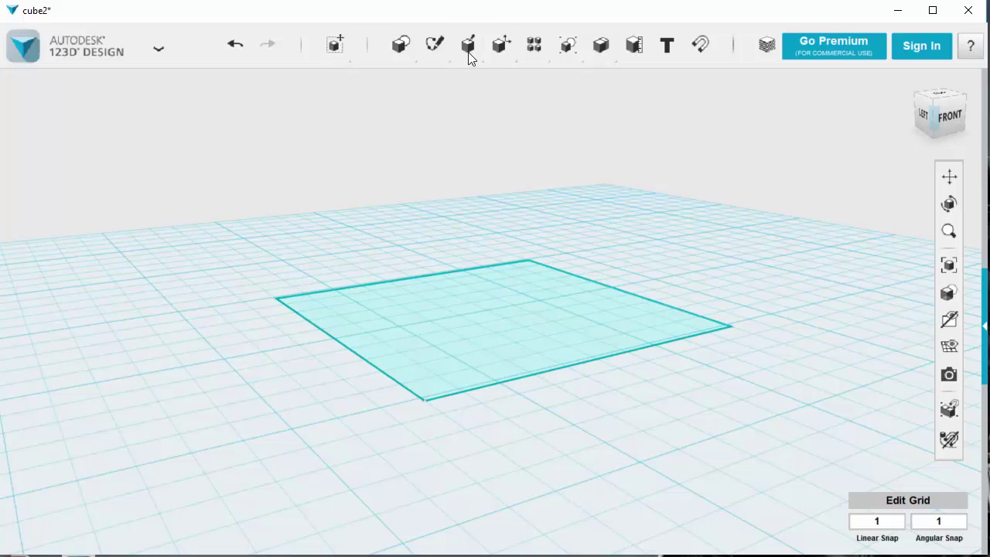
mouse_move(468, 48)
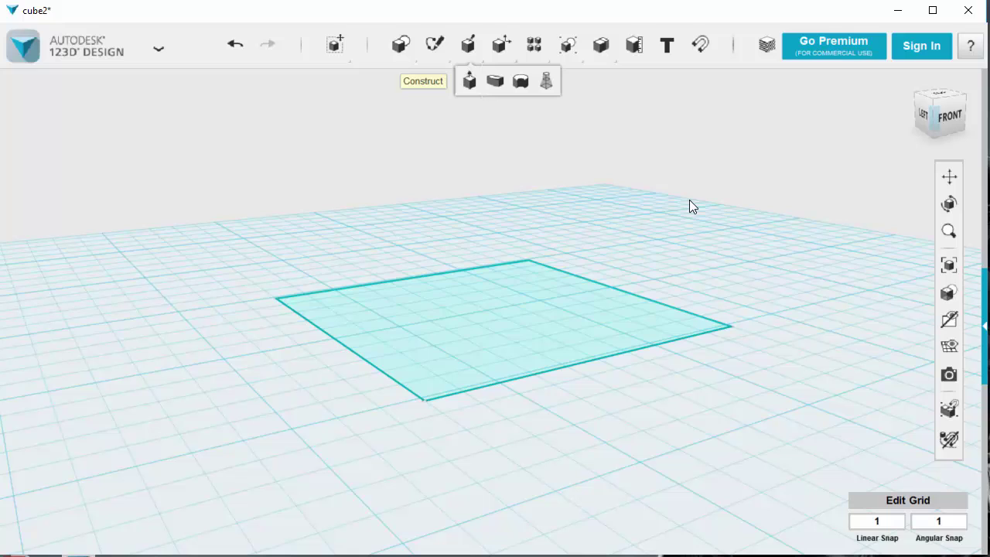
click(560, 309)
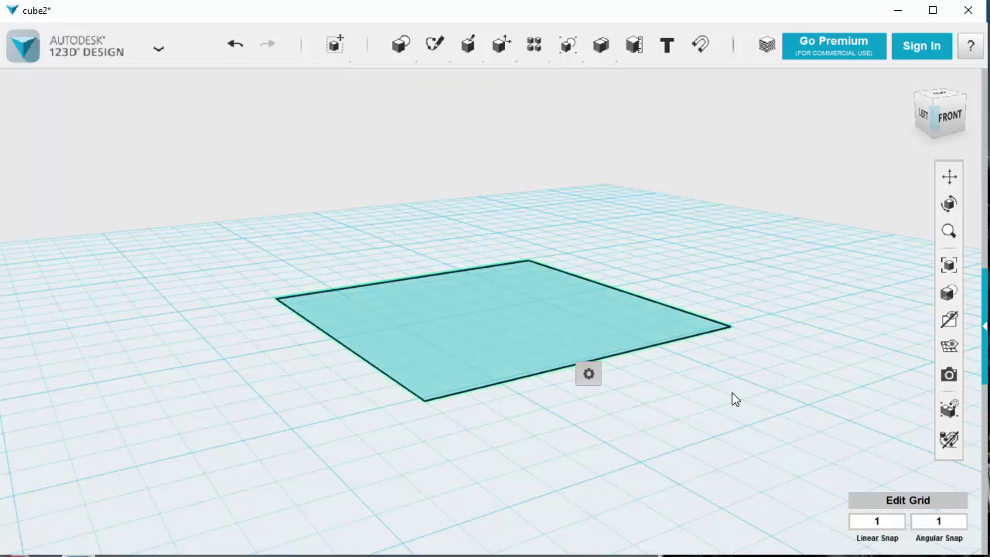
mouse_move(597, 382)
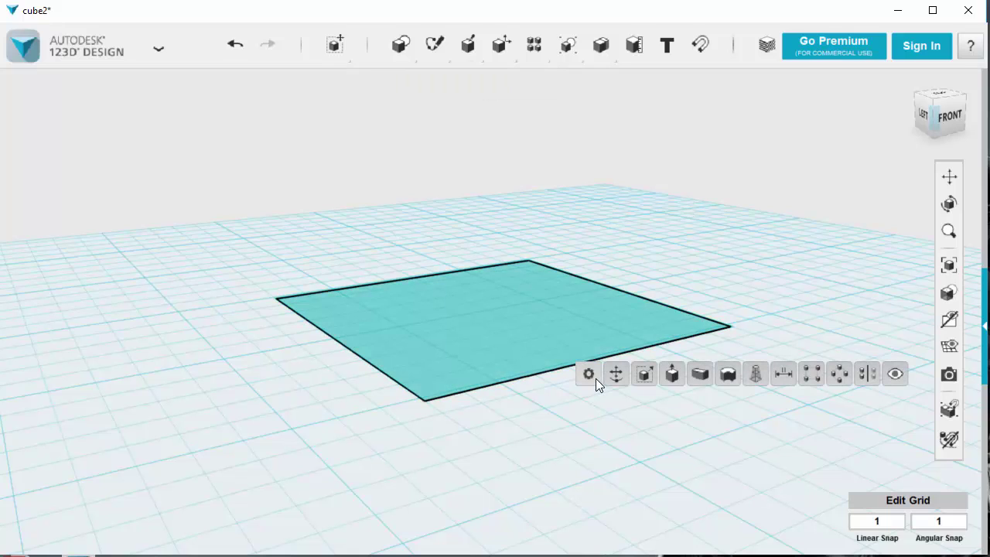
click(672, 375)
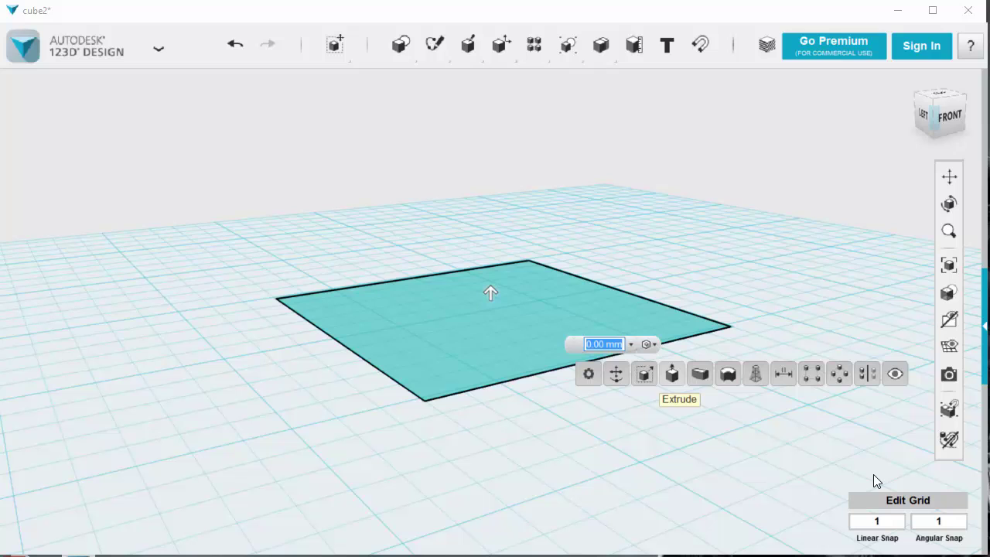
drag(490, 290, 488, 131)
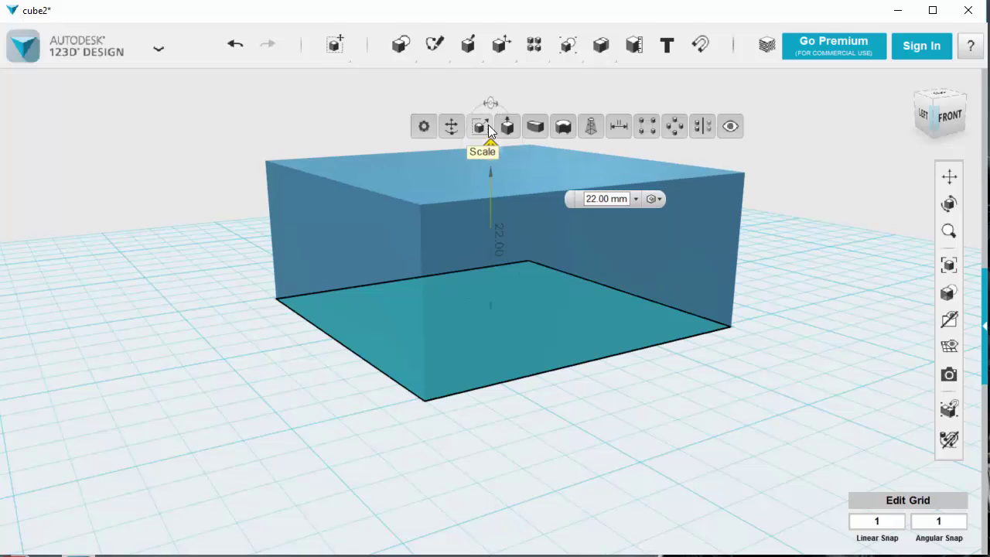
text(20)
key(Return)
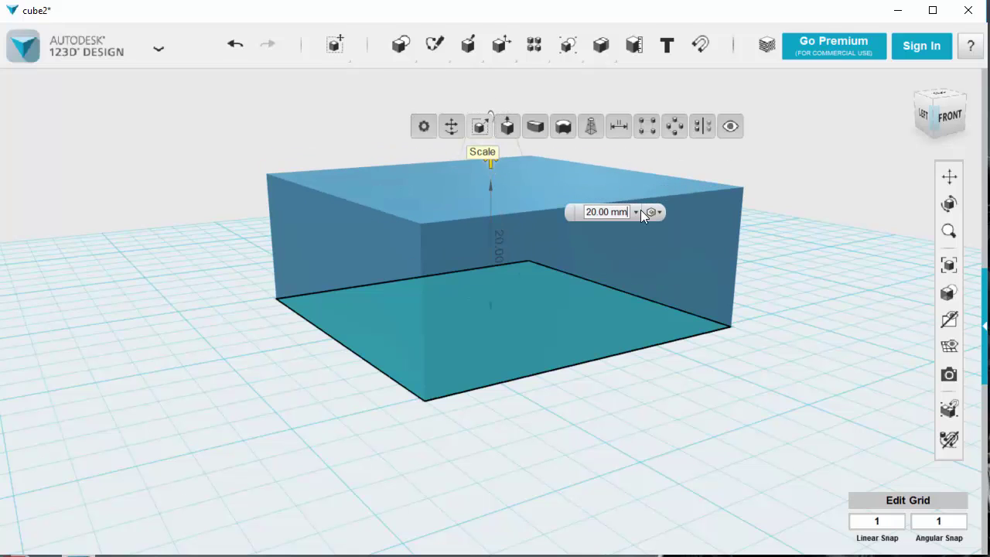
Change the extrude distance to 50 mm to form the cube, then recentre the view.
double_click(599, 212)
text(5)
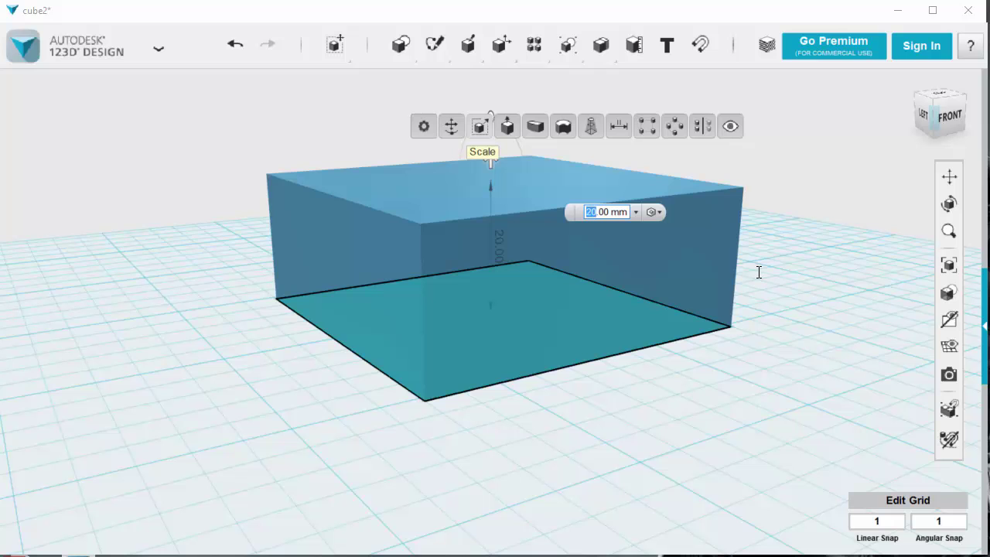
text(0)
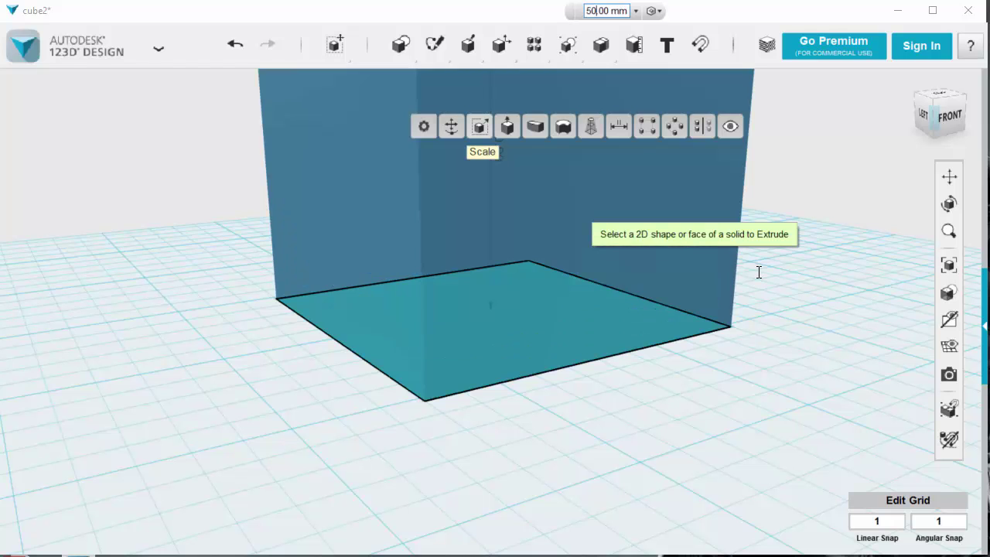
key(Return)
click(789, 236)
scroll(808, 245, up, 3)
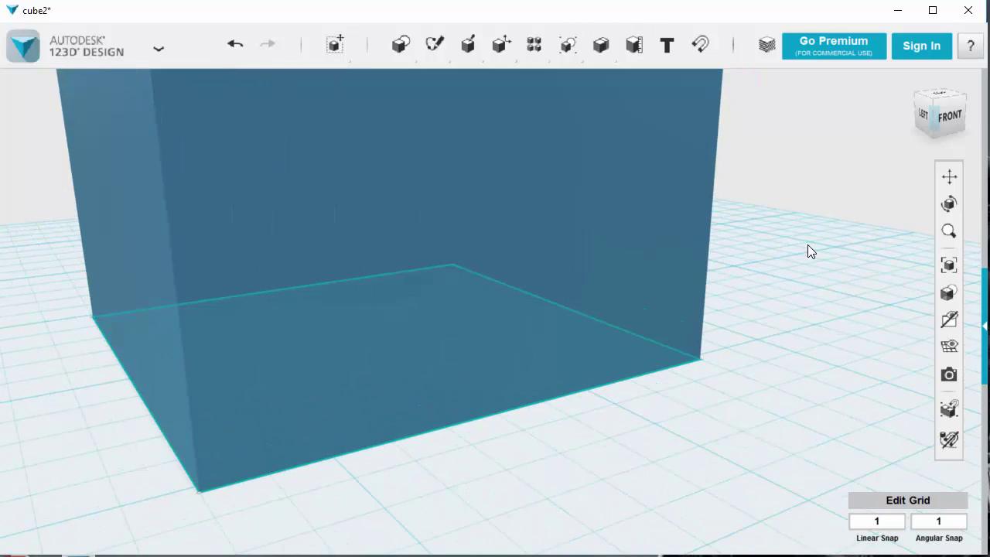
scroll(807, 244, down, 6)
middle_drag(846, 210, 758, 265)
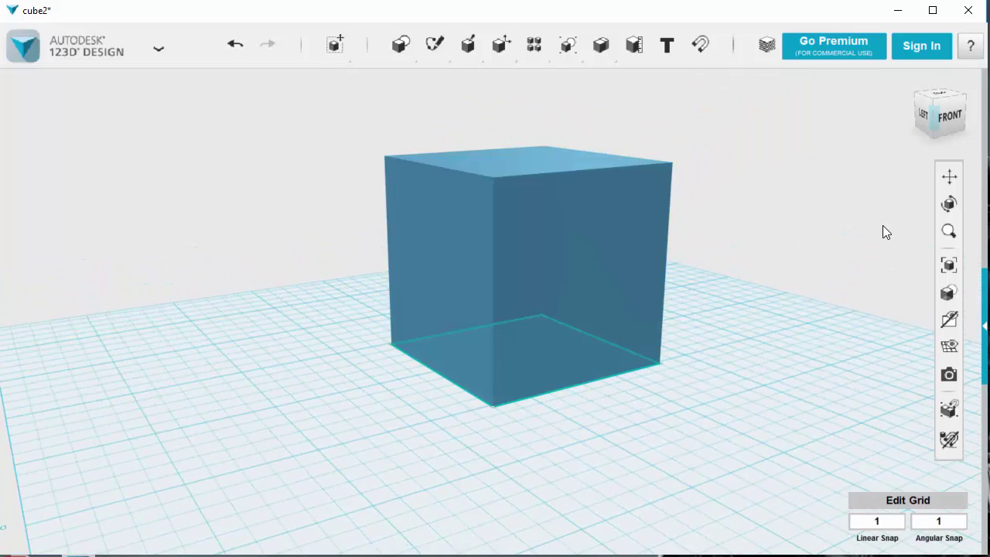
Choose Hide Sketches so the square sketch under the cube disappears.
right_drag(824, 243, 847, 183)
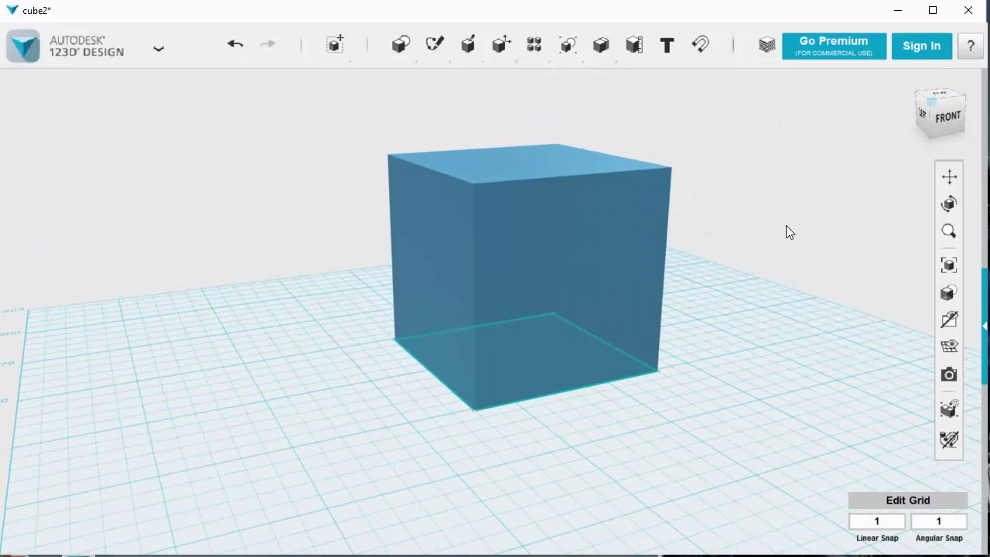
scroll(786, 225, up, 2)
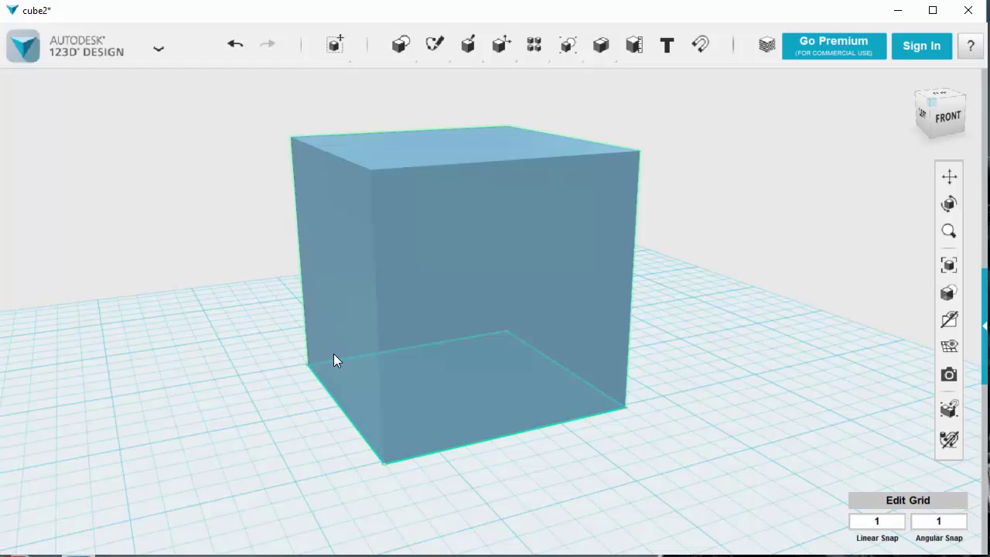
scroll(805, 327, down, 1)
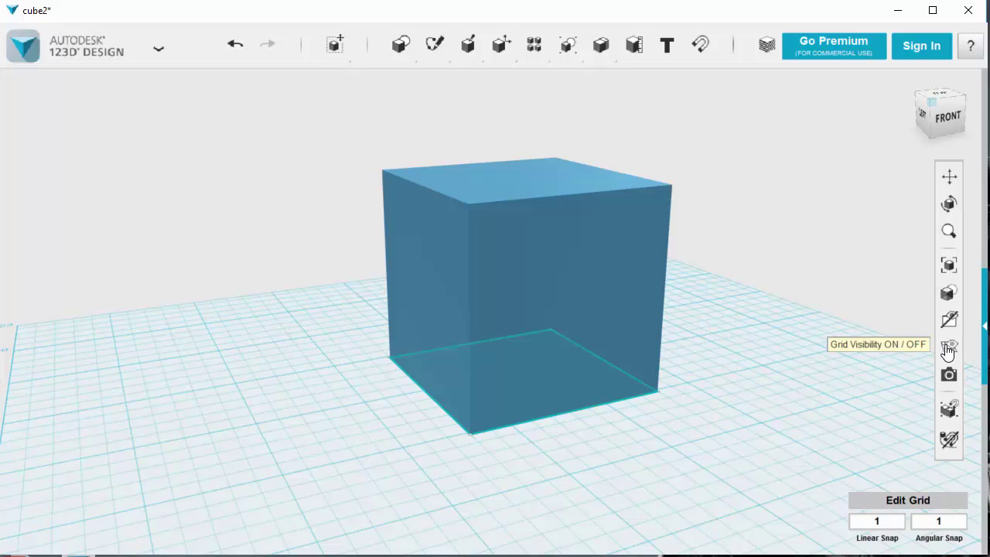
mouse_move(949, 346)
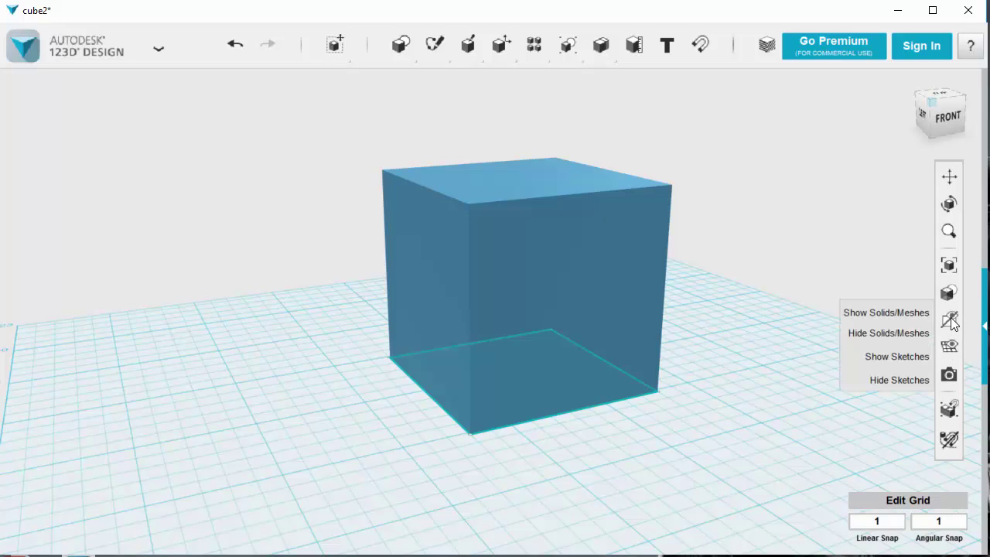
click(890, 379)
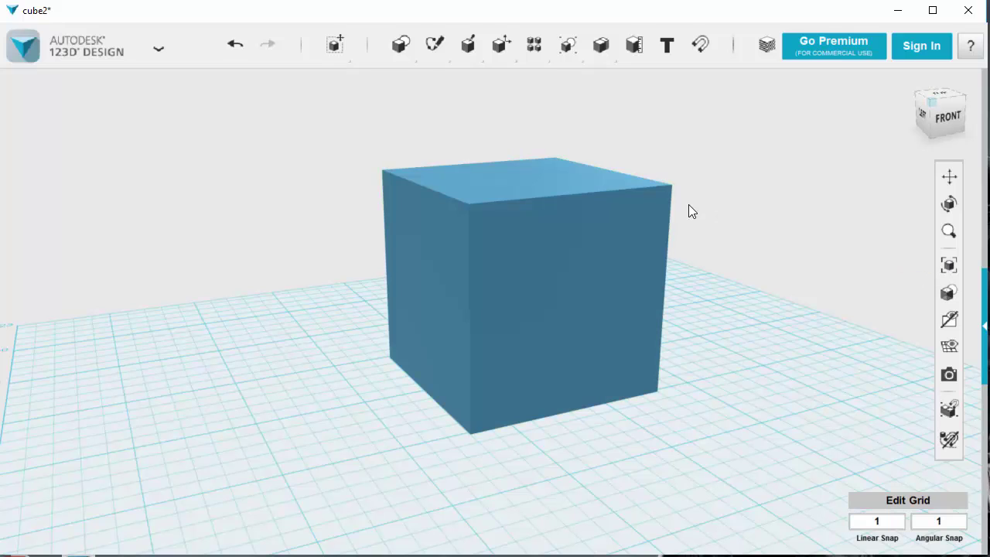
Try the Materials Only and Outlines Only render modes, ending on Materials and Outlines.
mouse_move(951, 294)
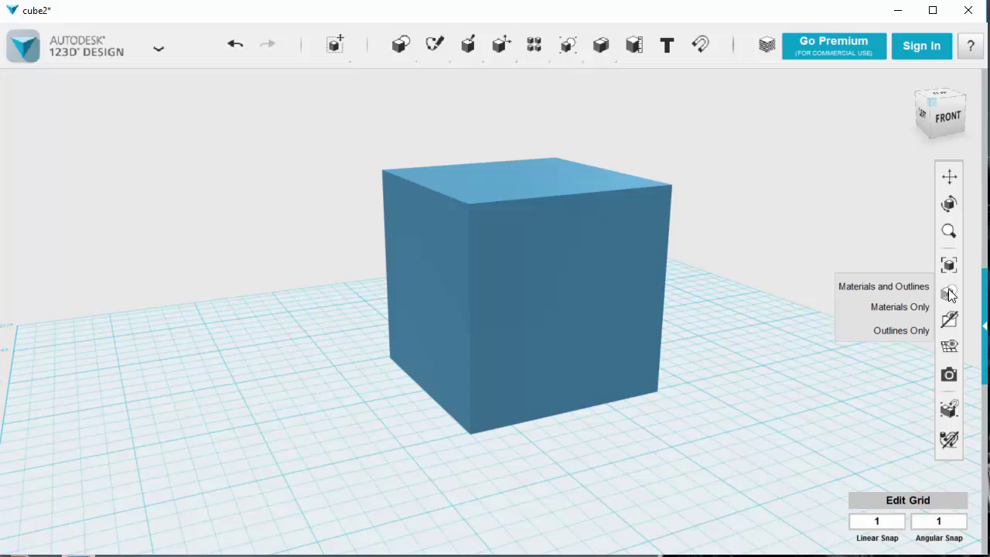
click(895, 286)
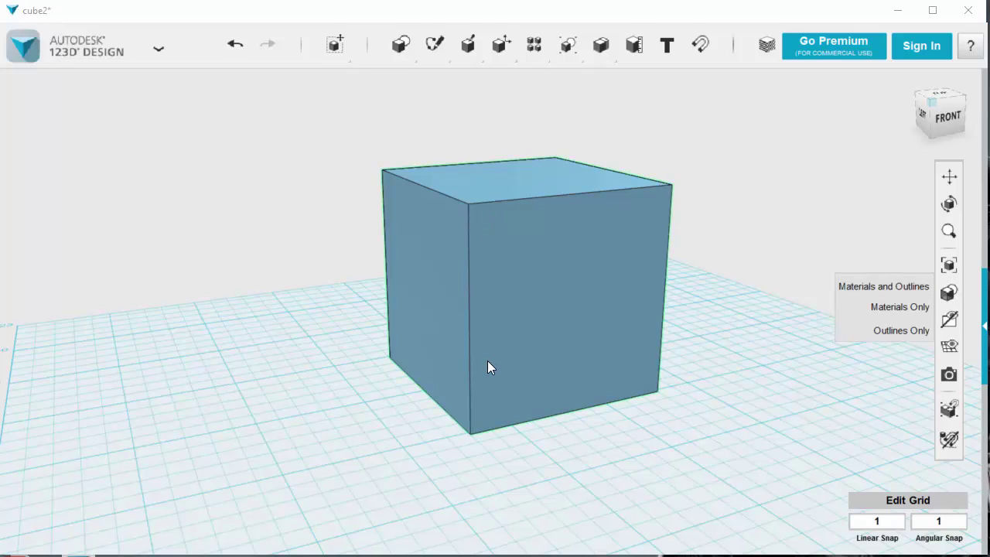
click(903, 306)
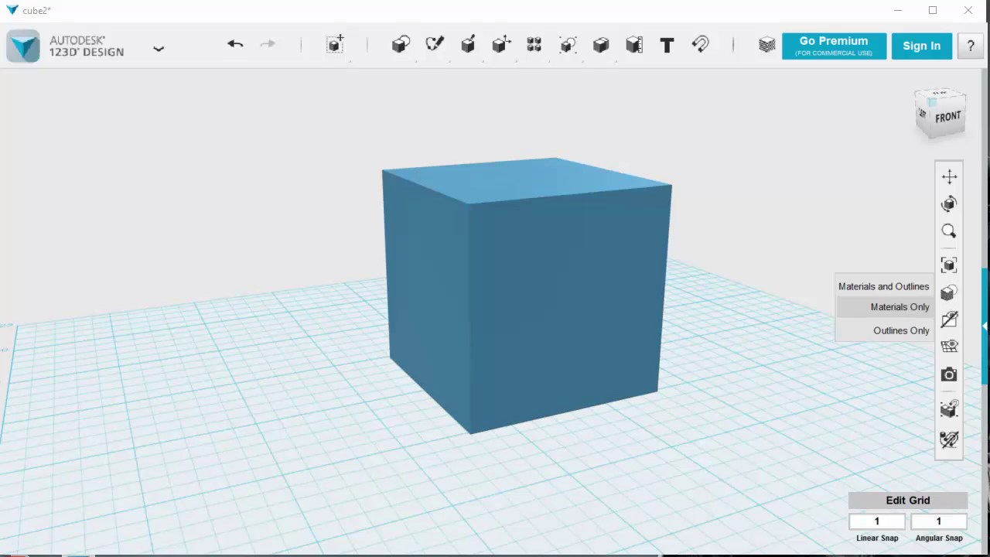
click(896, 331)
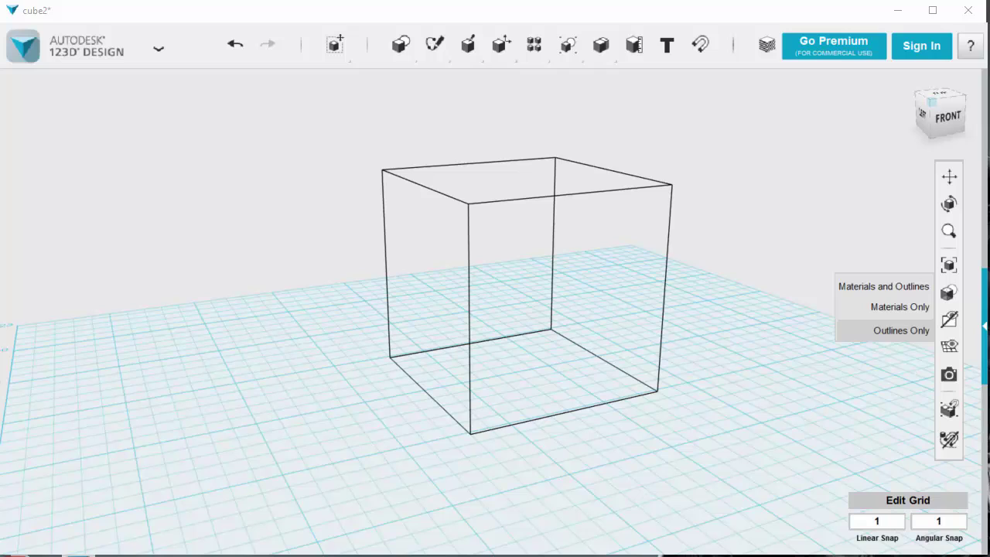
click(888, 285)
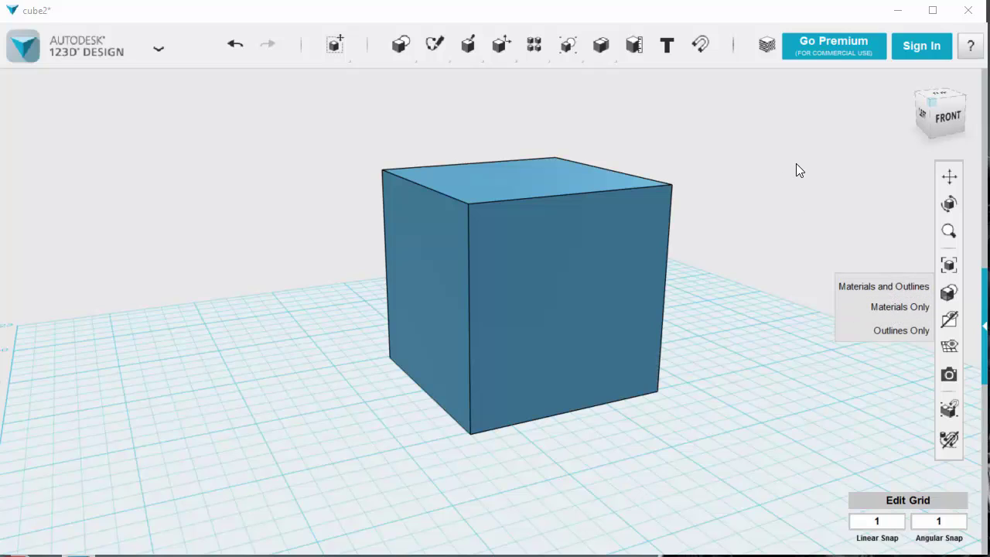